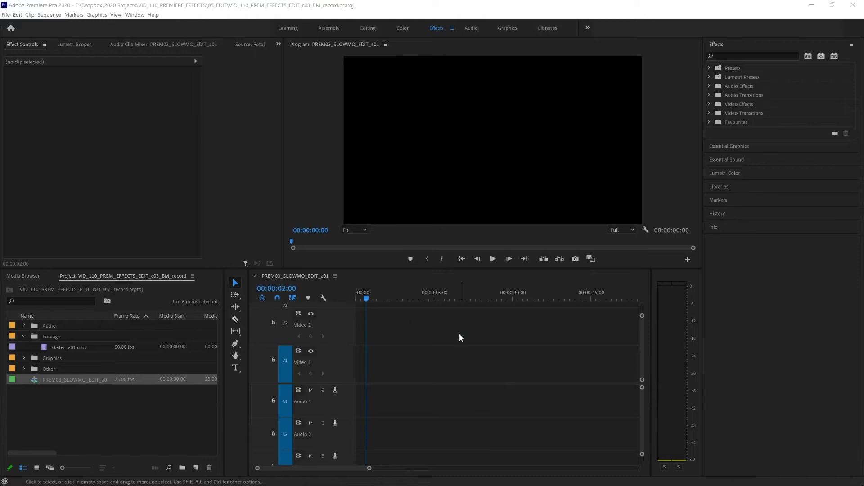
Add skater_a01.mov at the start of Video 1, keeping the 25 fps sequence settings, and play it from the start.
click(75, 347)
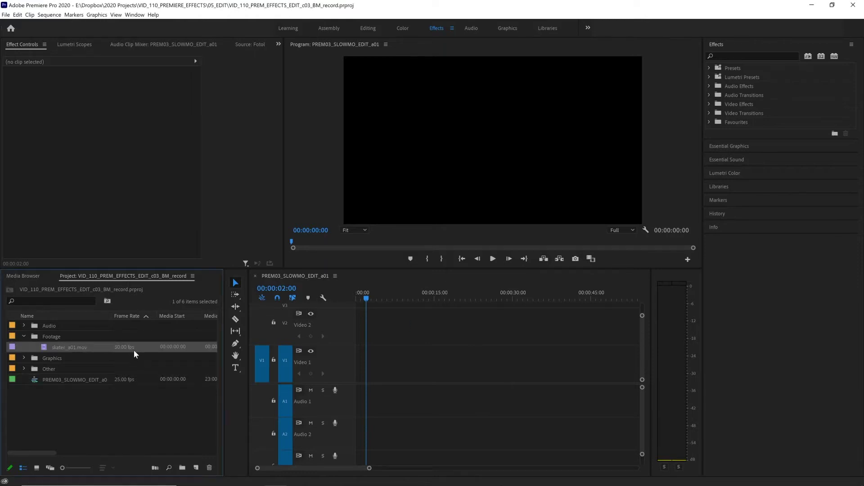
drag(83, 350, 359, 382)
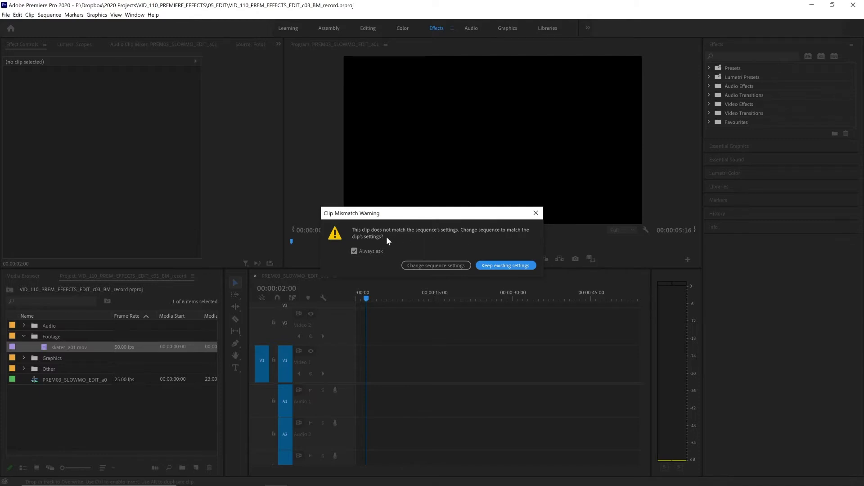
click(492, 266)
key(Home)
key(space)
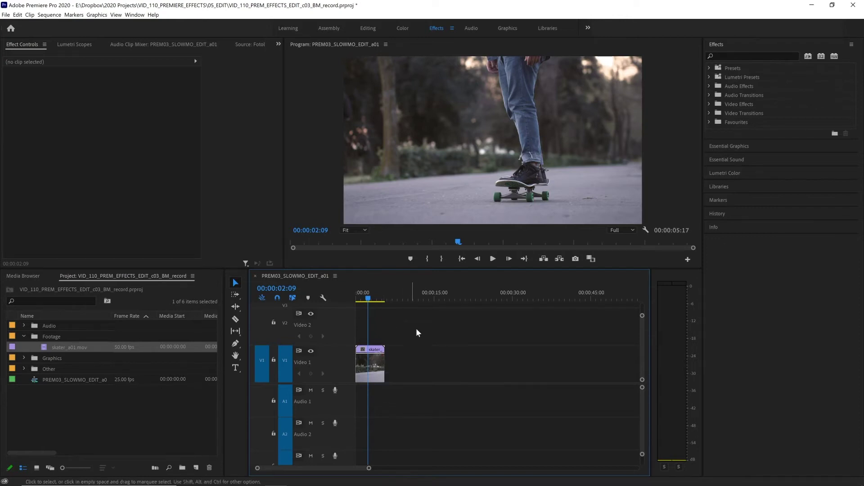
Set the skater clip's speed to 50% in Speed/Duration and play it back from the start.
click(376, 351)
right_click(376, 351)
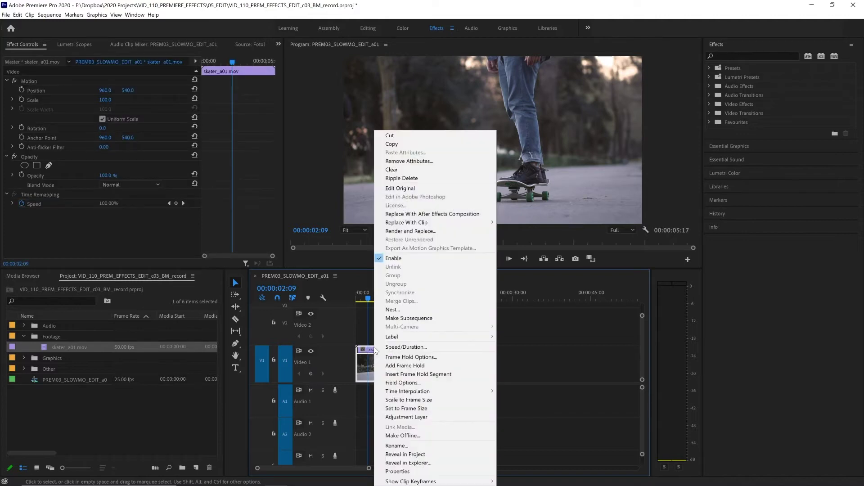
click(429, 350)
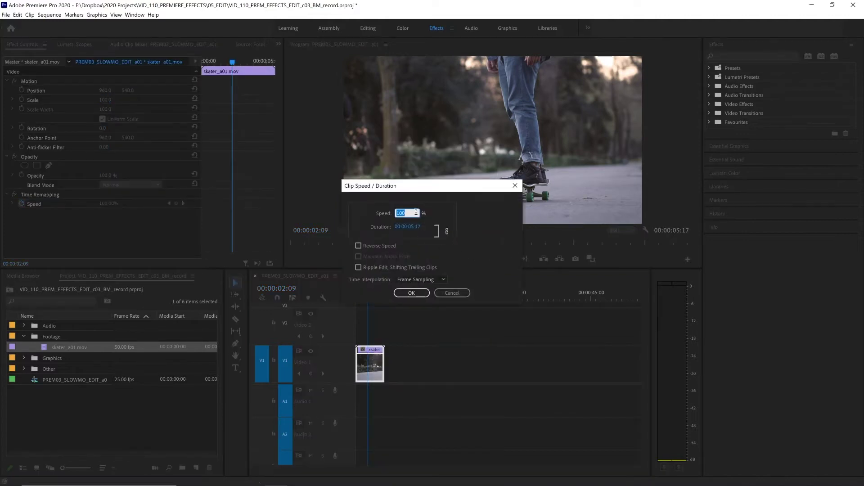
text(50)
click(412, 293)
click(383, 296)
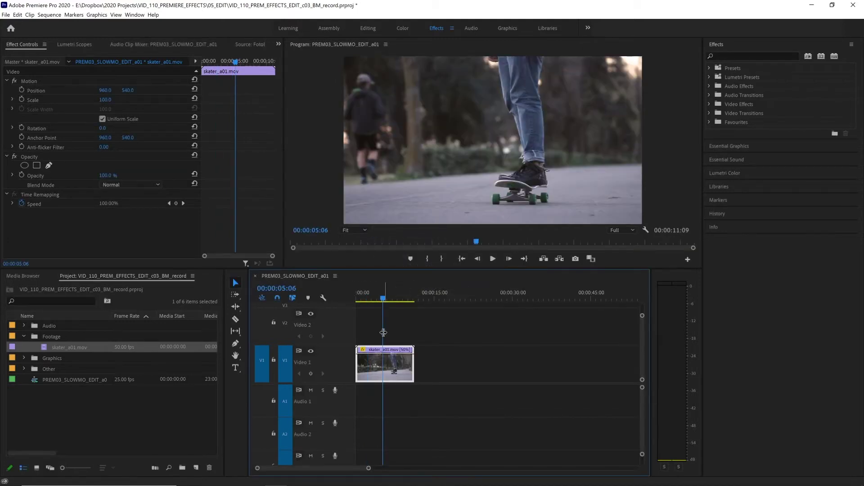
key(Home)
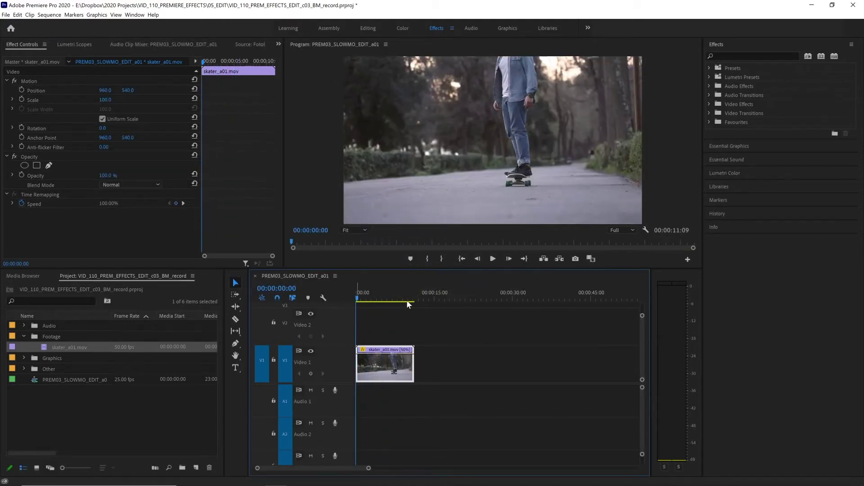
key(space)
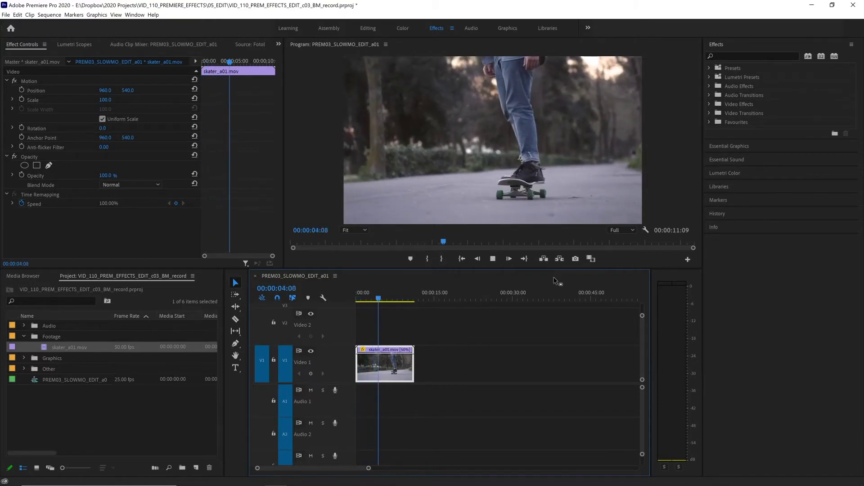
Change the skater clip's speed from 50% to 25% in Speed/Duration.
key(space)
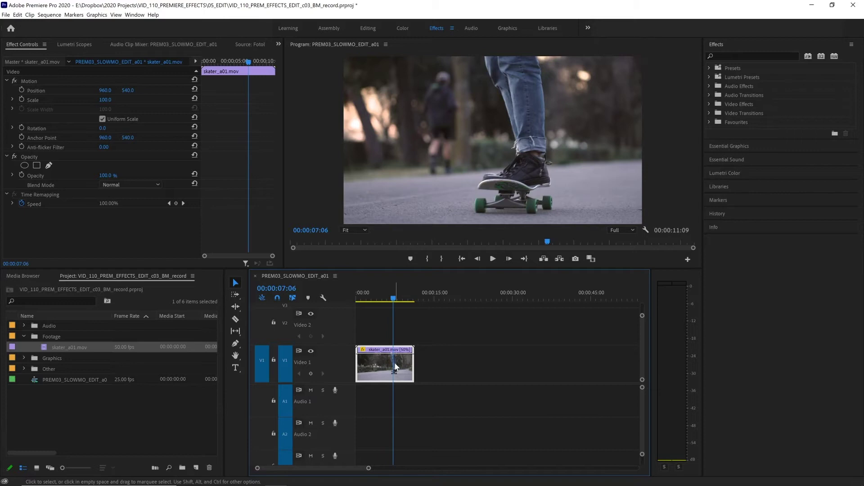
right_click(396, 365)
click(442, 228)
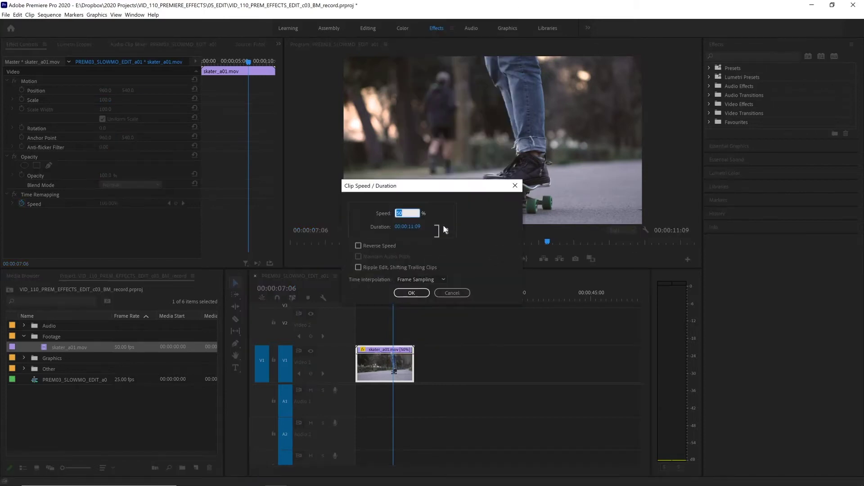
click(416, 213)
drag(416, 213, 354, 216)
text(25)
click(411, 293)
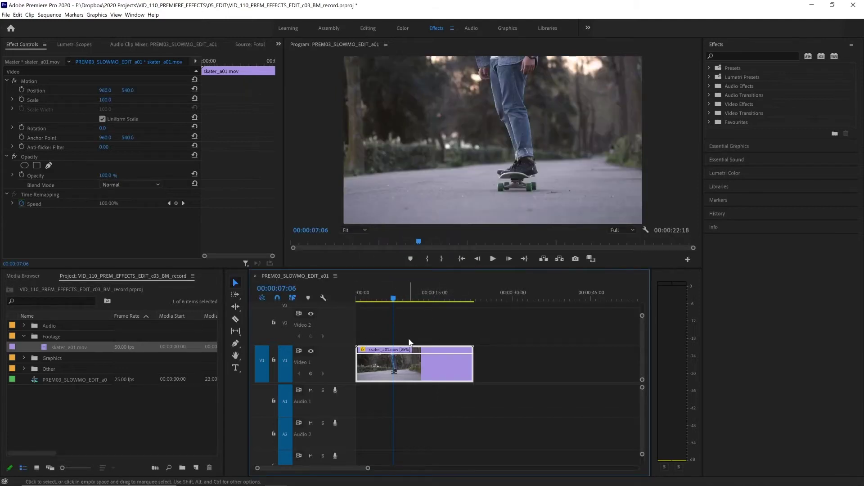
Play the 25% clip, then step through it frame by frame.
key(space)
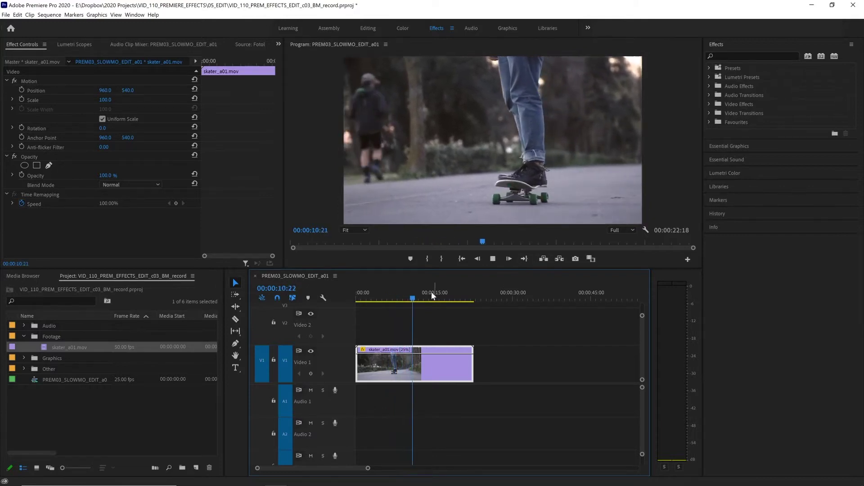
key(space)
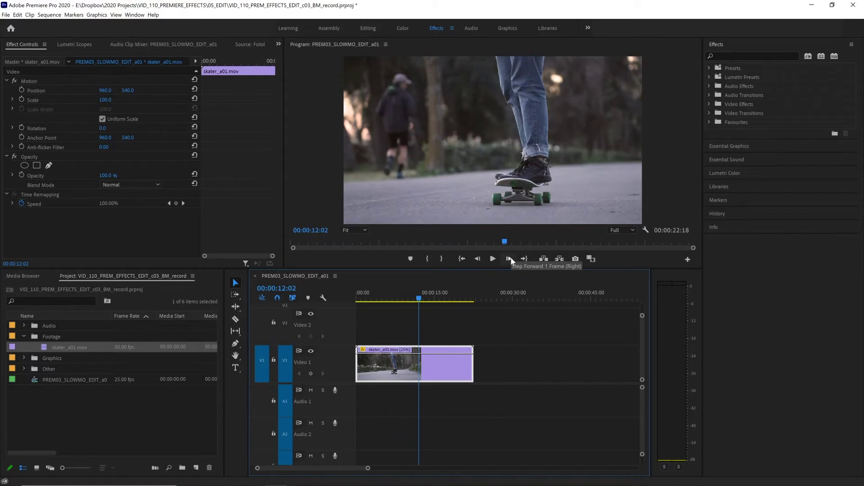
click(509, 259)
click(509, 258)
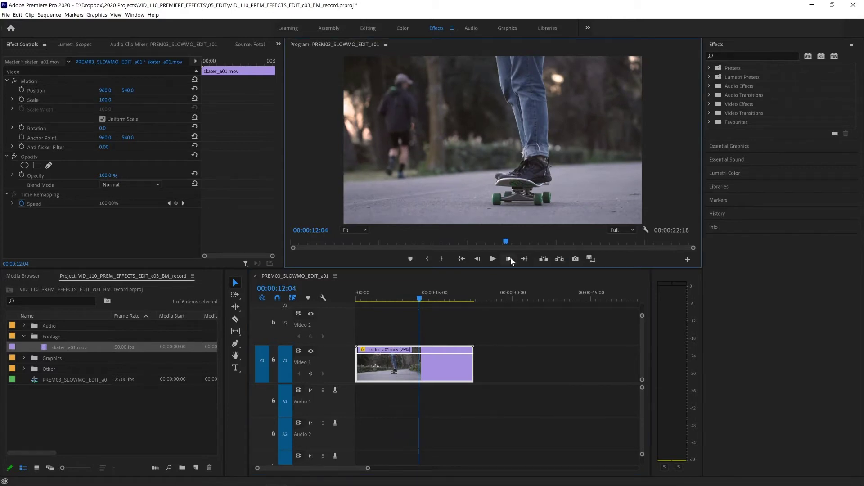
click(509, 259)
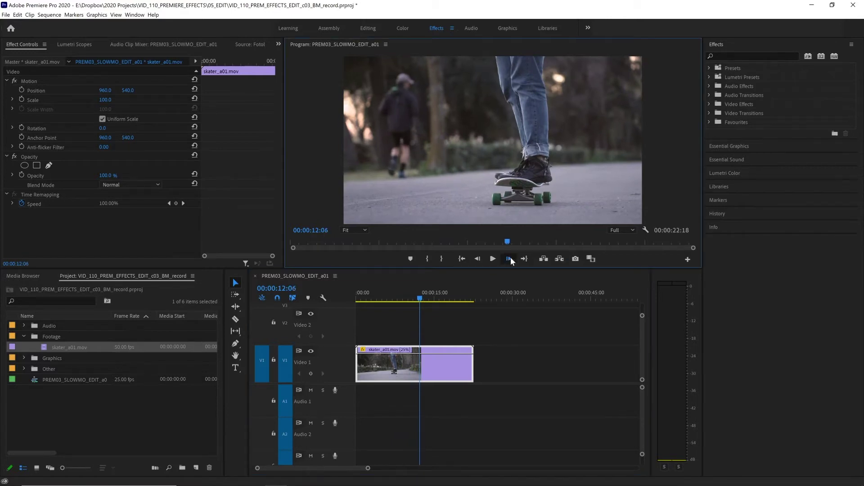
click(511, 257)
click(510, 258)
click(510, 258)
click(510, 257)
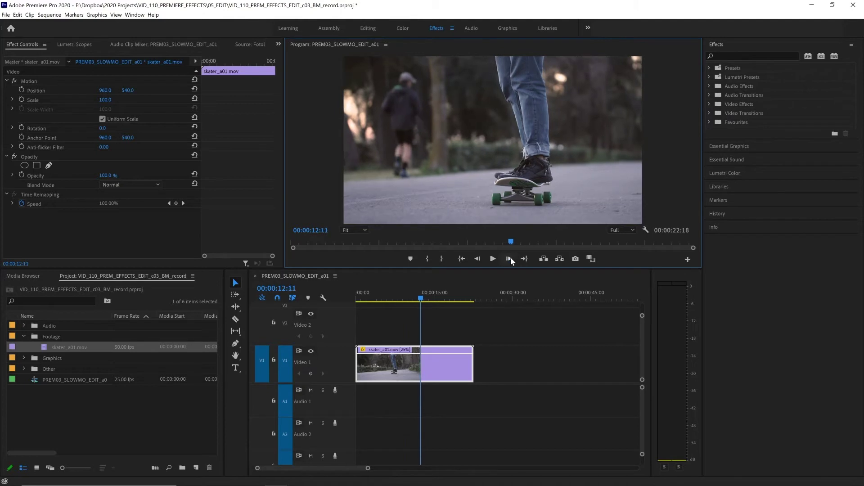
click(510, 258)
click(510, 258)
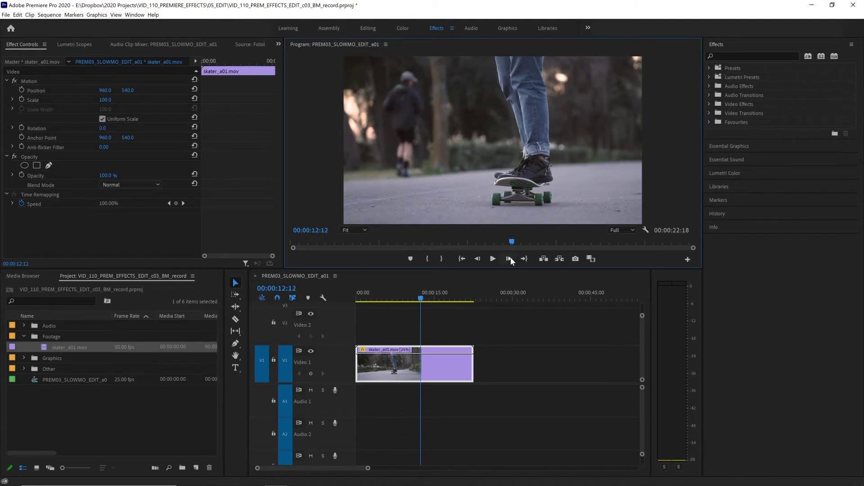
click(434, 364)
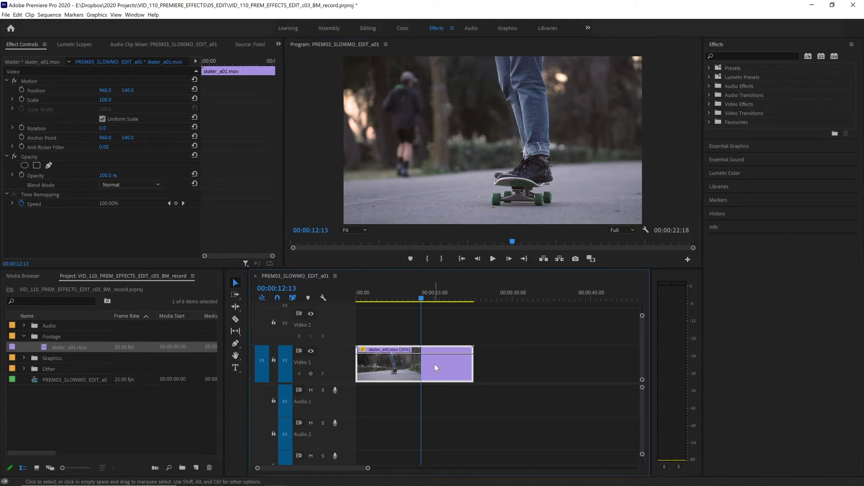
right_click(427, 363)
click(463, 226)
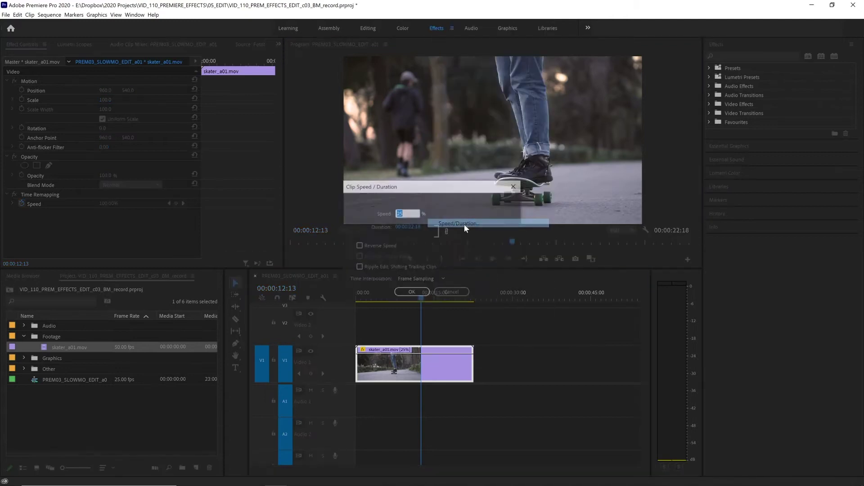
drag(409, 212, 359, 213)
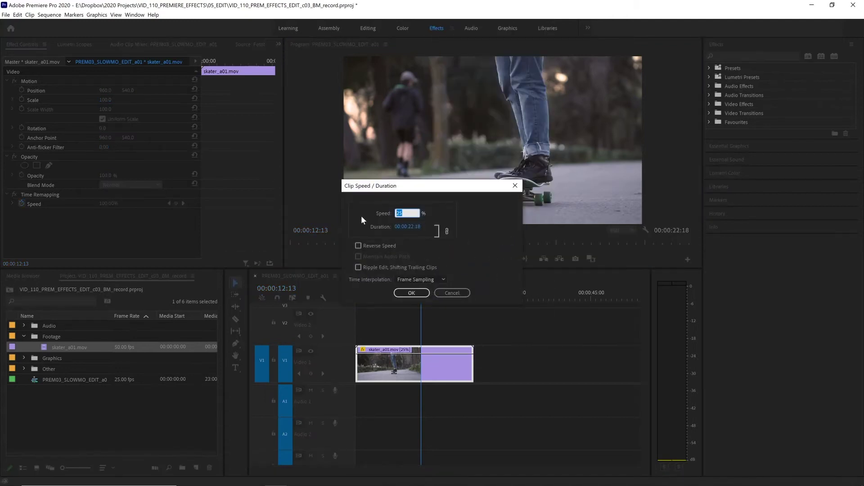
text(12.5)
click(411, 293)
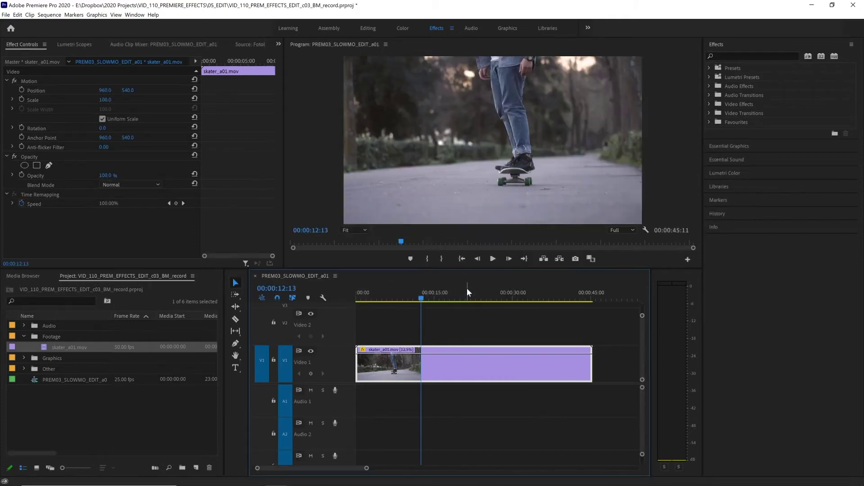
key(space)
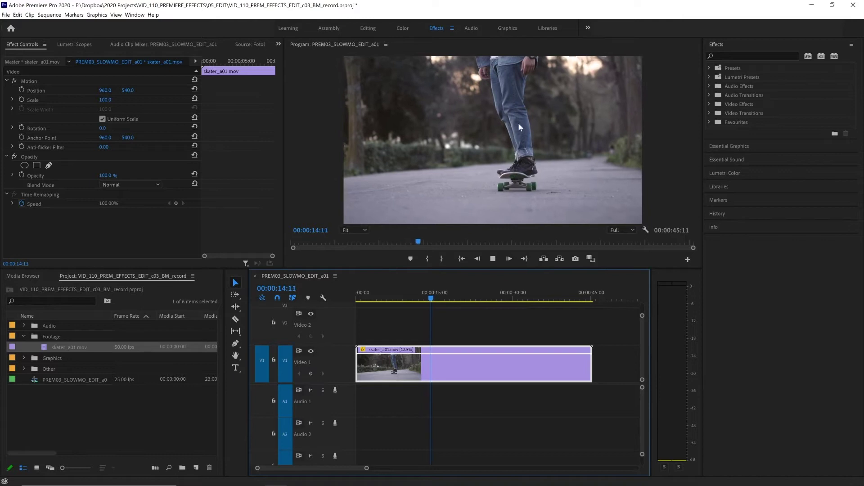
click(511, 259)
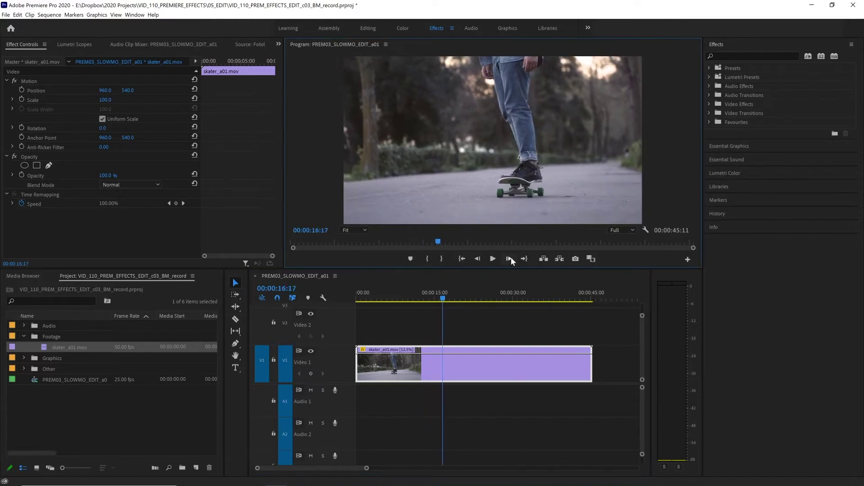
key(j)
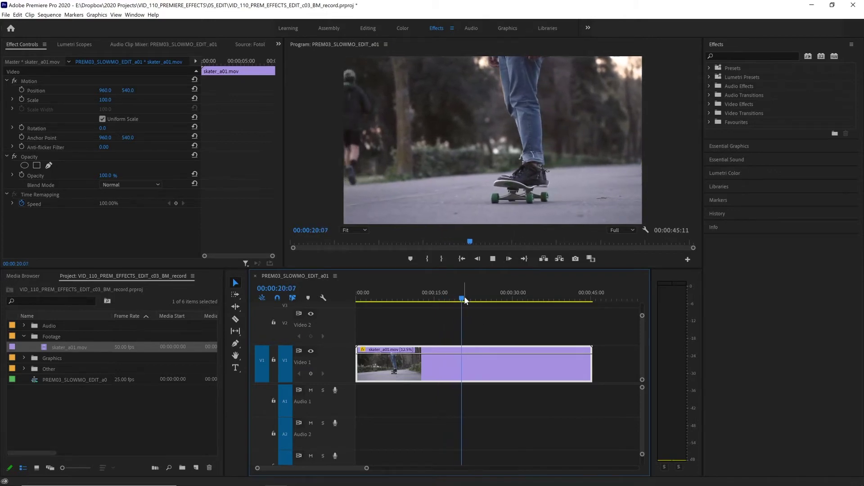
Switch the clip's Time Interpolation to Optical Flow and preview playback from about 19 seconds.
right_click(468, 360)
click(491, 280)
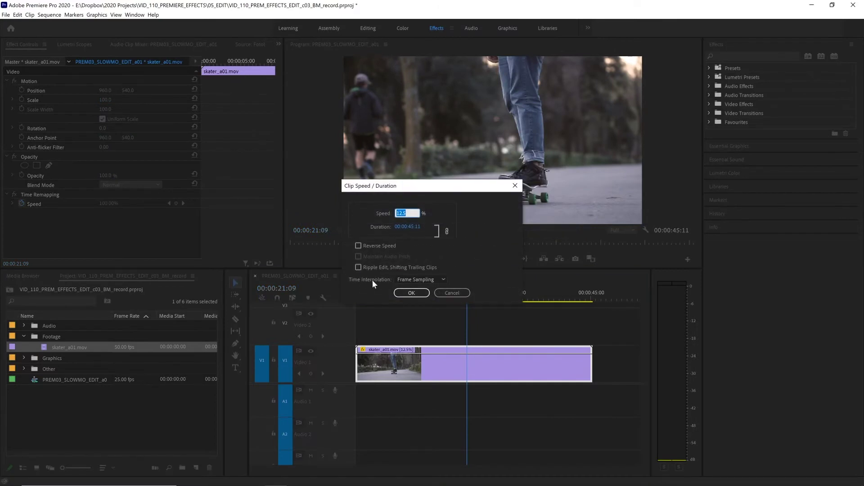
click(412, 279)
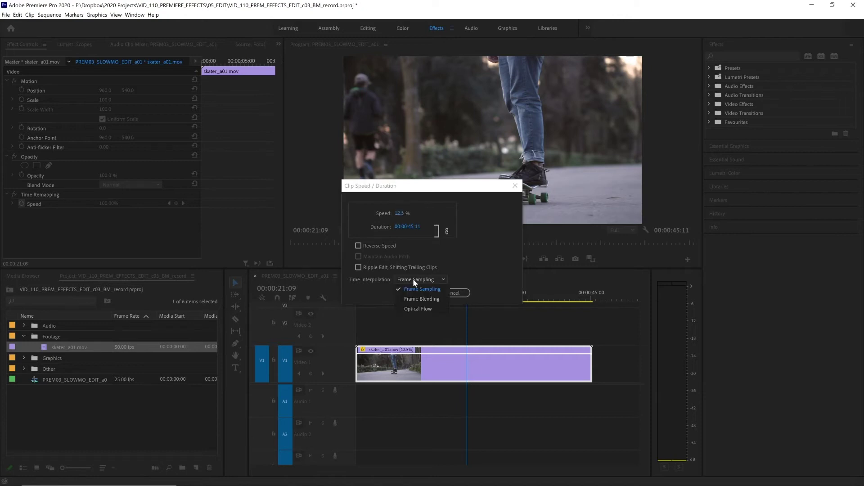
click(420, 308)
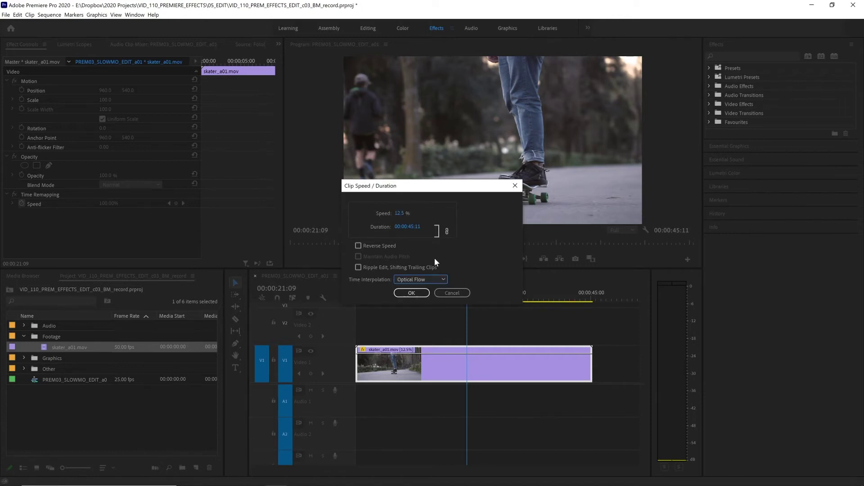
click(422, 293)
click(457, 298)
key(space)
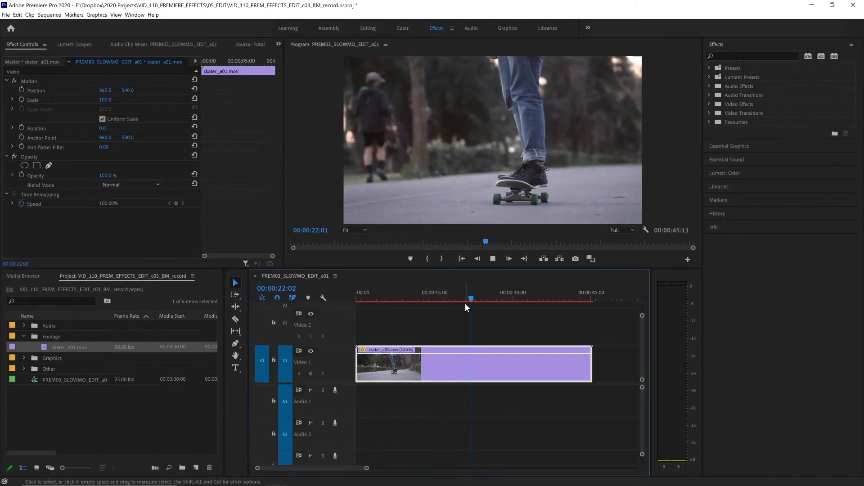
key(space)
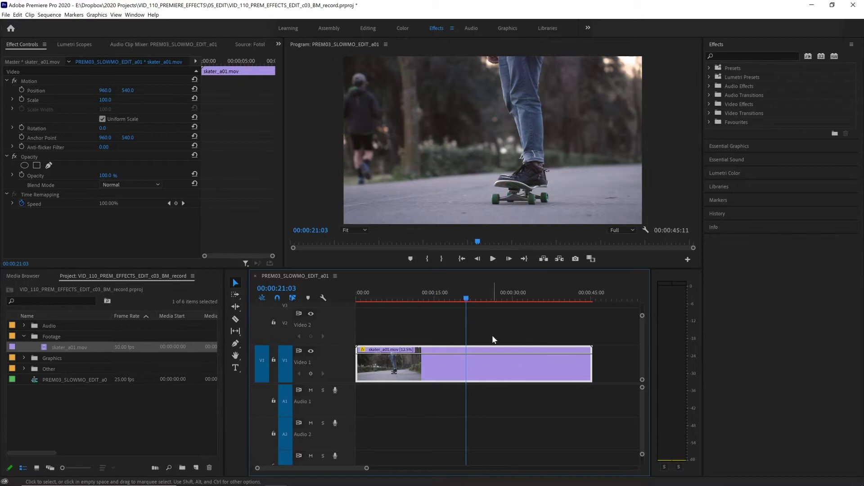
Render the selected optical-flow clip with Sequence > Render Selection.
click(47, 15)
click(67, 51)
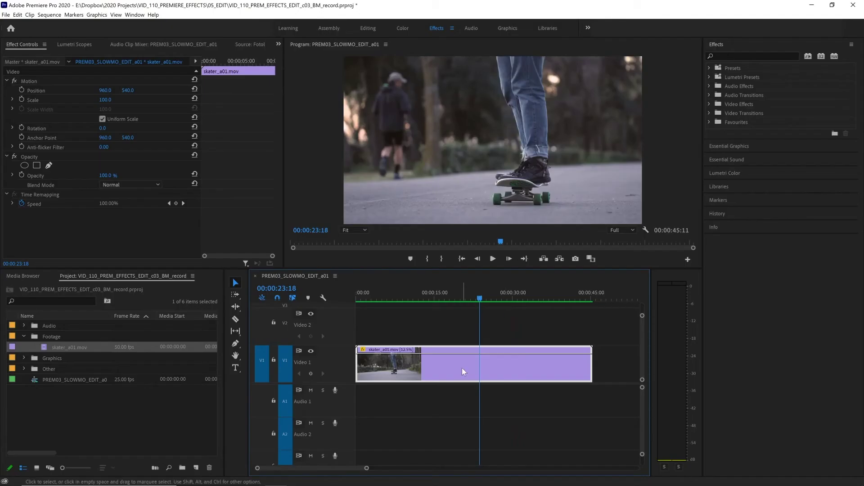
Replace the slowed clip with a fresh 100% speed skater_a01.mov on V1, keeping the sequence settings.
key(Delete)
drag(70, 347, 361, 372)
click(505, 265)
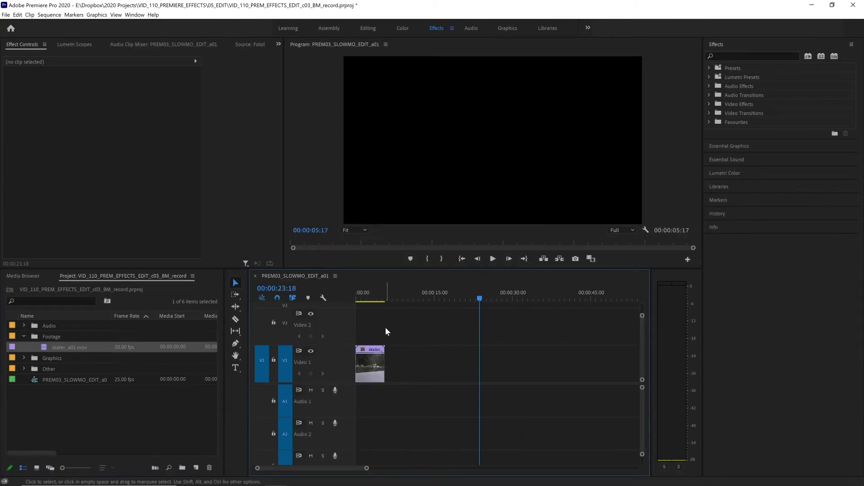
click(374, 356)
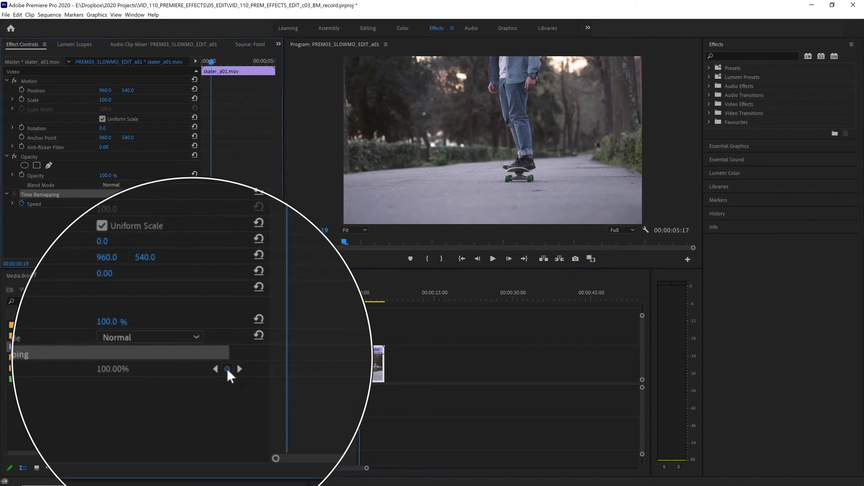
Add Time Remapping speed keyframes to the skater clip and split one into a gradual ramp.
click(227, 368)
key(space)
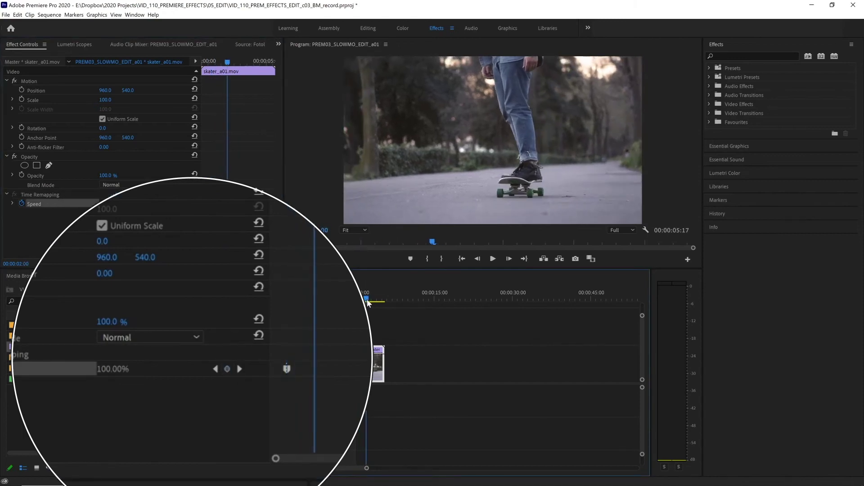
click(230, 368)
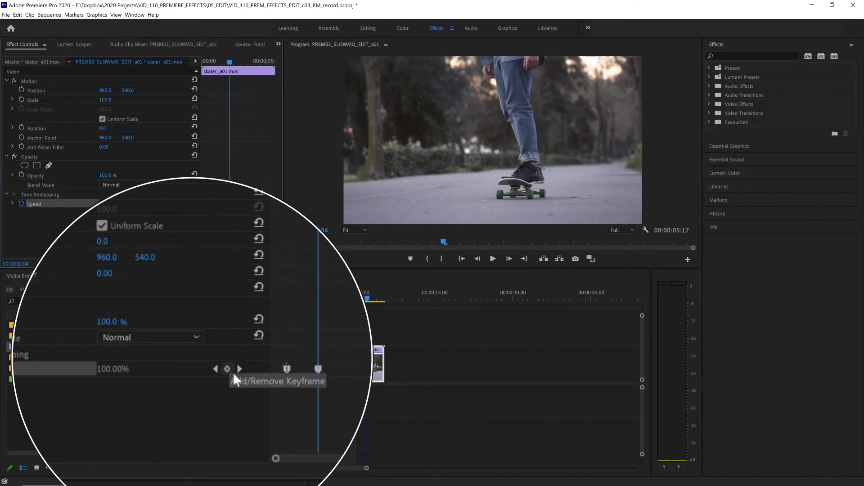
drag(320, 367, 302, 375)
ctrl+click(291, 367)
click(323, 374)
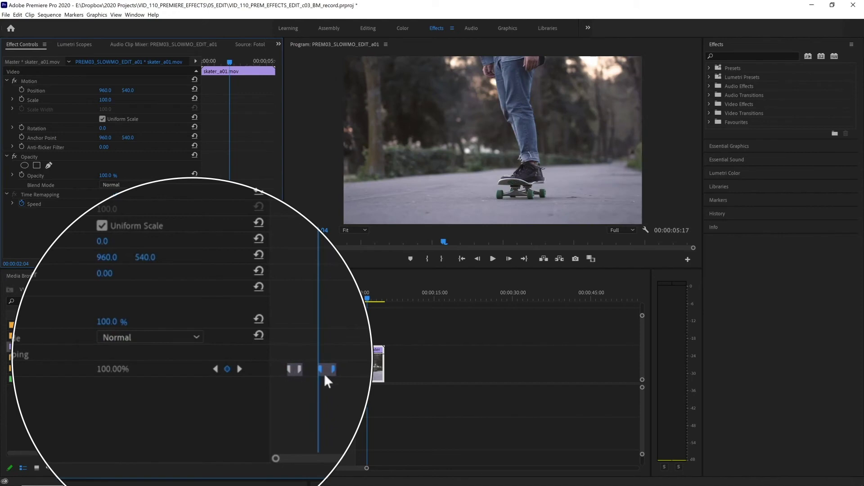
Drag the Speed rubber band down so the clip ramps from 100% to 20.60%.
click(12, 204)
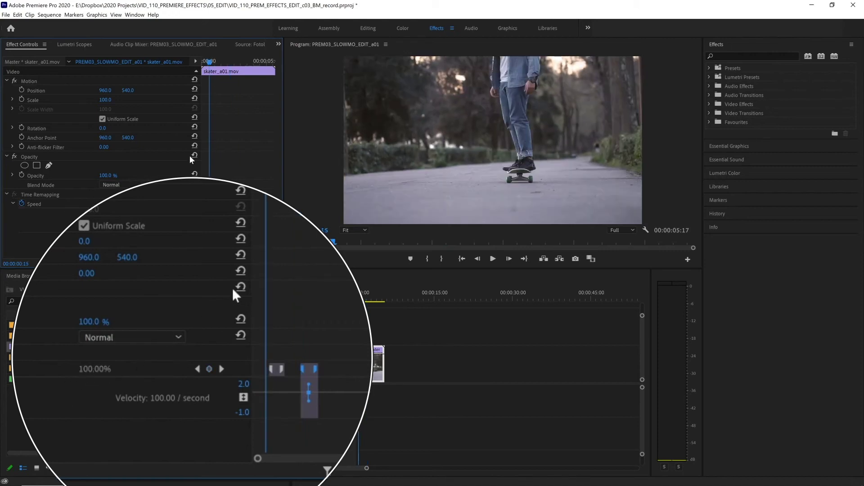
drag(210, 62, 228, 67)
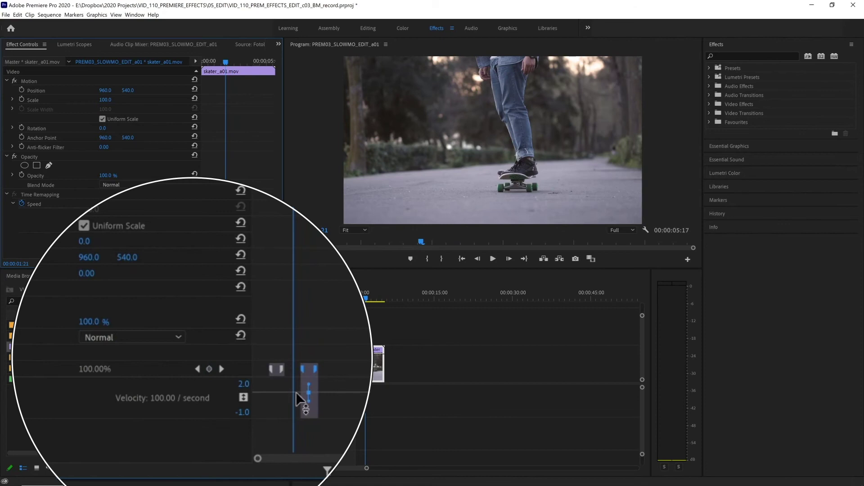
drag(294, 390, 295, 403)
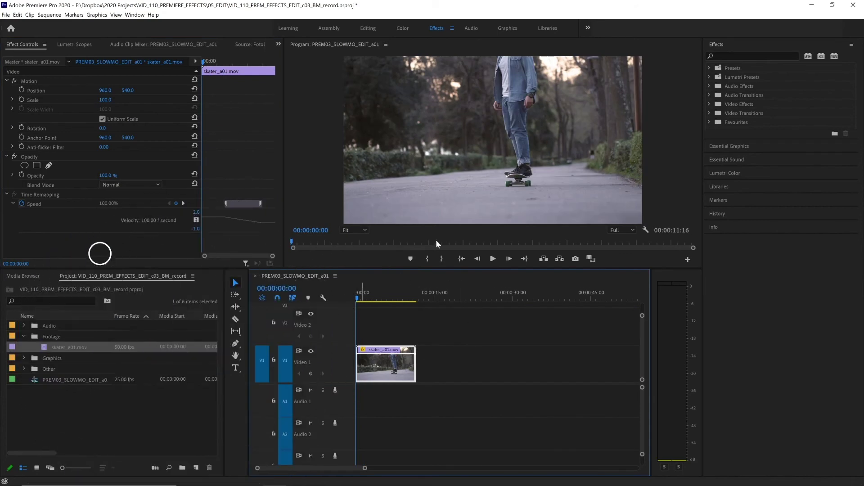
Set the ramped clip to Optical Flow interpolation and start rendering its preview with Render Selection.
right_click(374, 358)
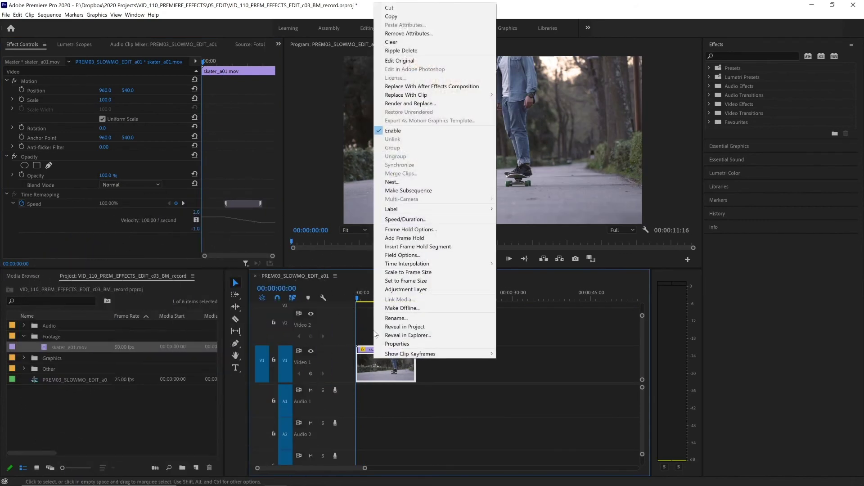
click(472, 218)
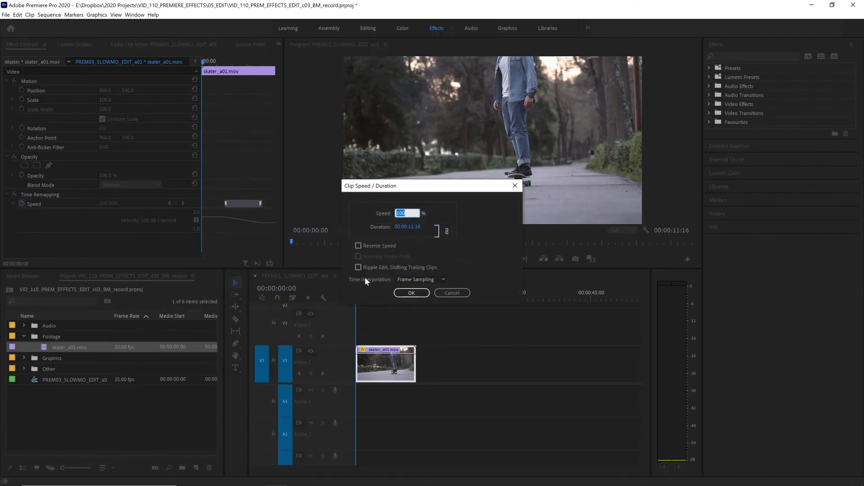
click(412, 280)
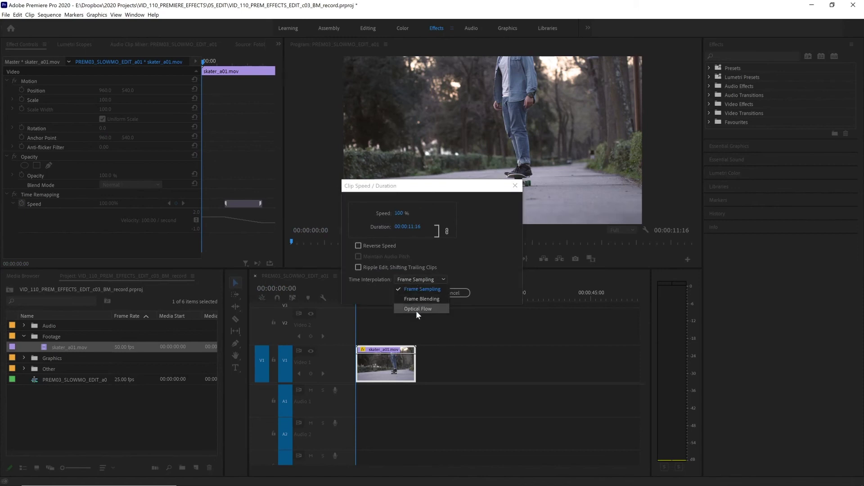
click(416, 310)
click(412, 293)
click(49, 15)
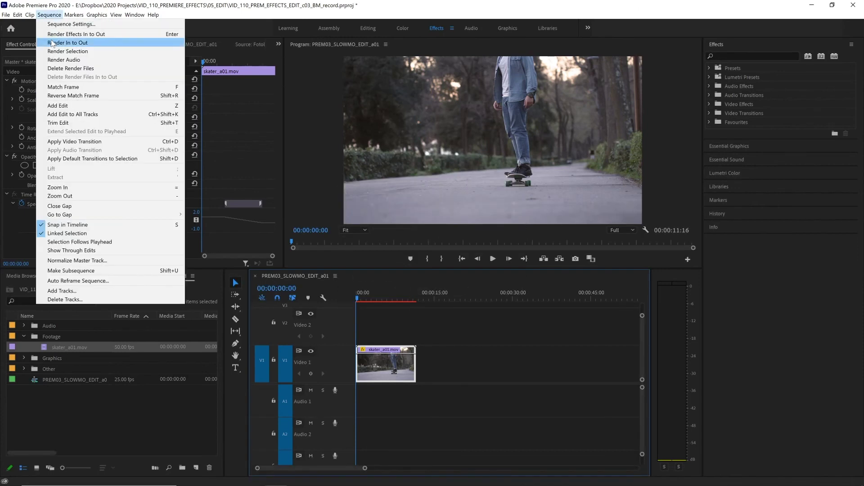
click(63, 51)
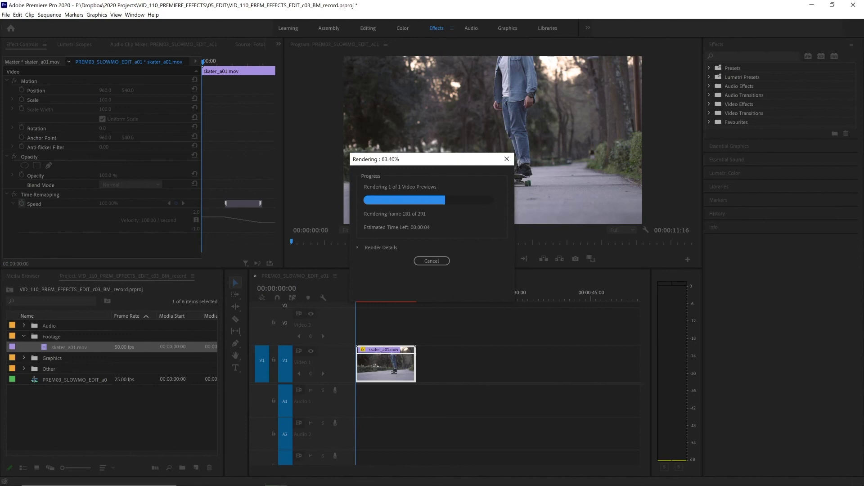